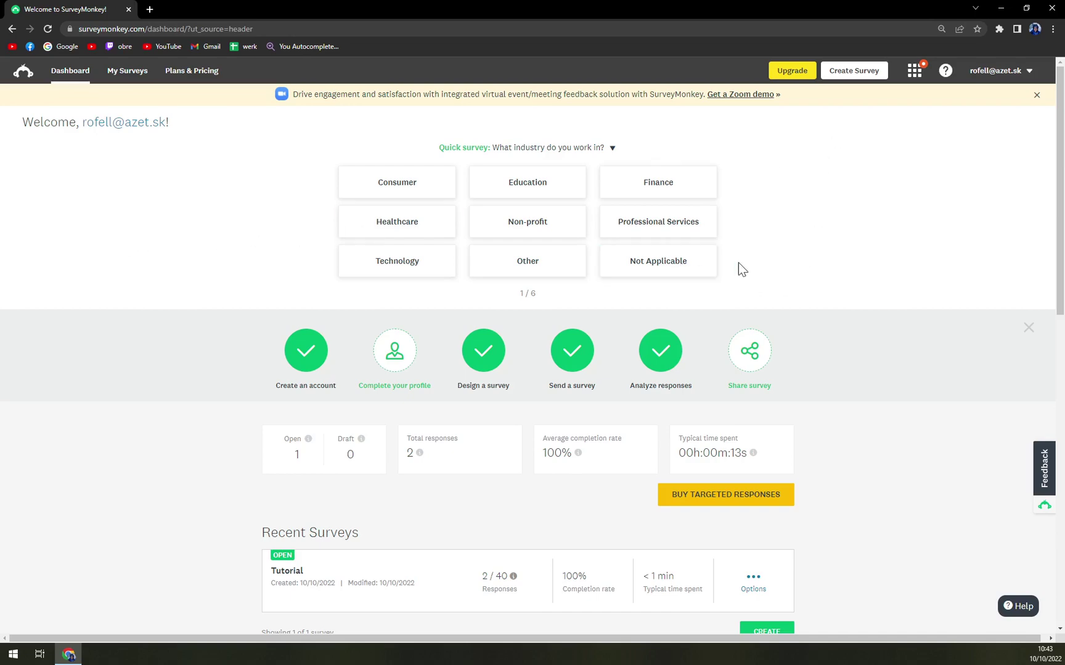
pyautogui.scroll(-3, 749, 264)
pyautogui.scroll(-4, 883, 365)
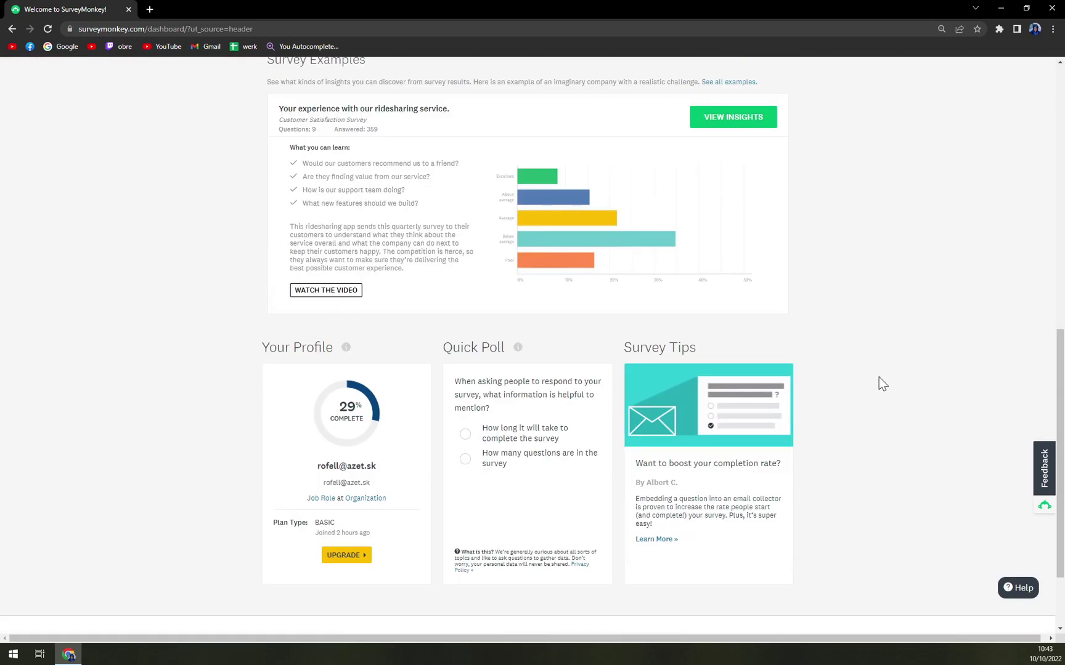
pyautogui.scroll(6, 878, 377)
pyautogui.scroll(1, 878, 379)
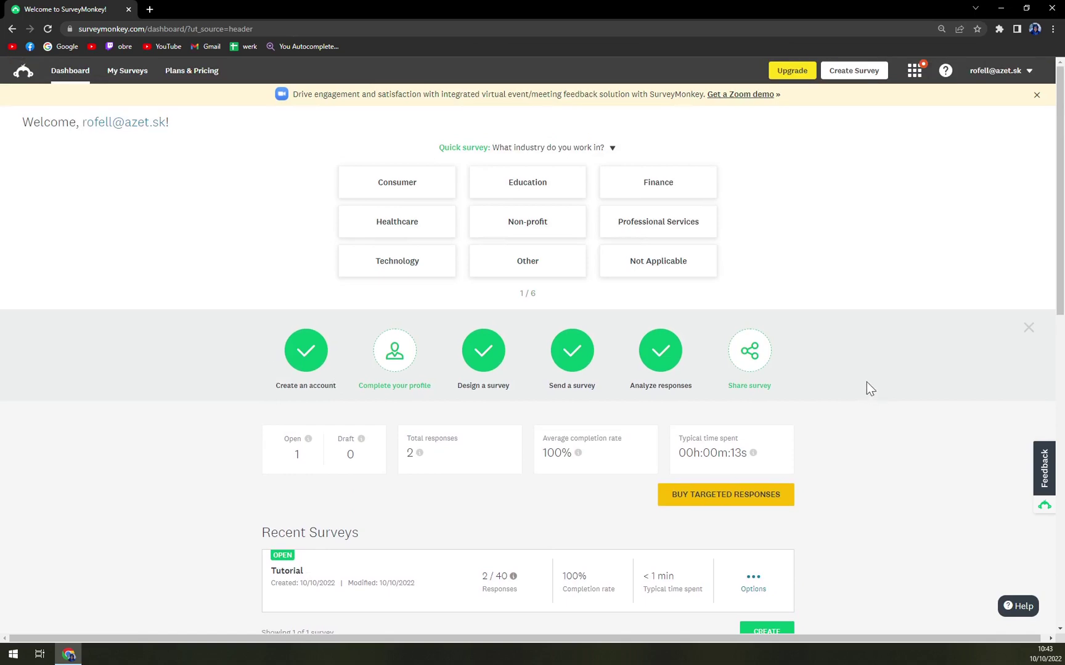
pyautogui.scroll(-1, 841, 335)
pyautogui.scroll(-2, 799, 329)
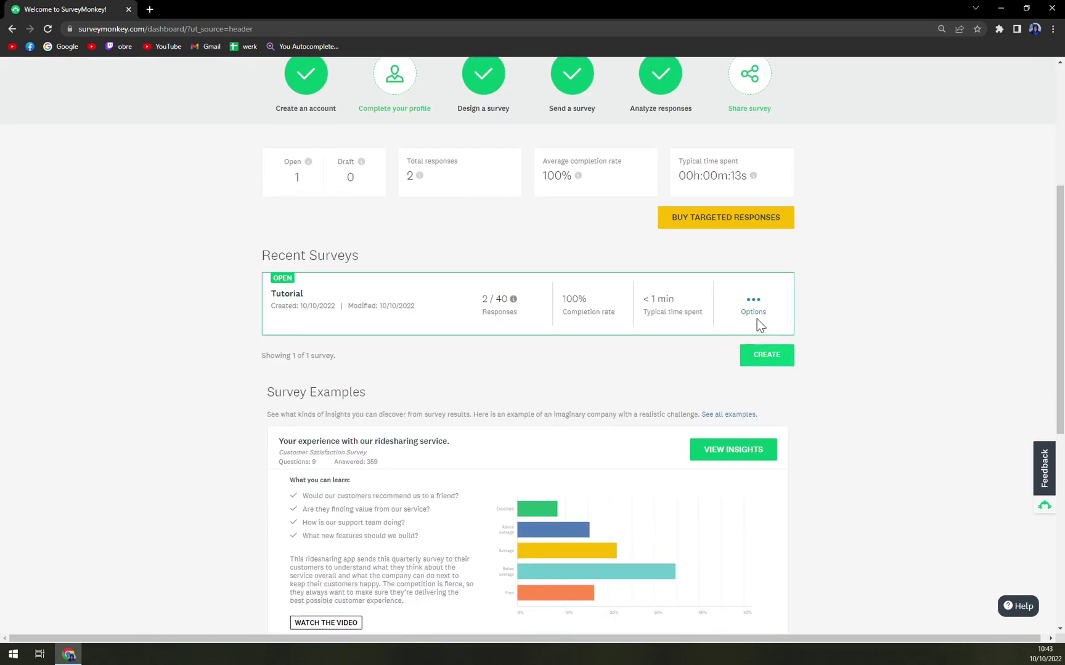
# Open the Tutorial survey's Analyze Results page from My Surveys, showing Q1 'Do you like tutorials?'
pyautogui.click(753, 307)
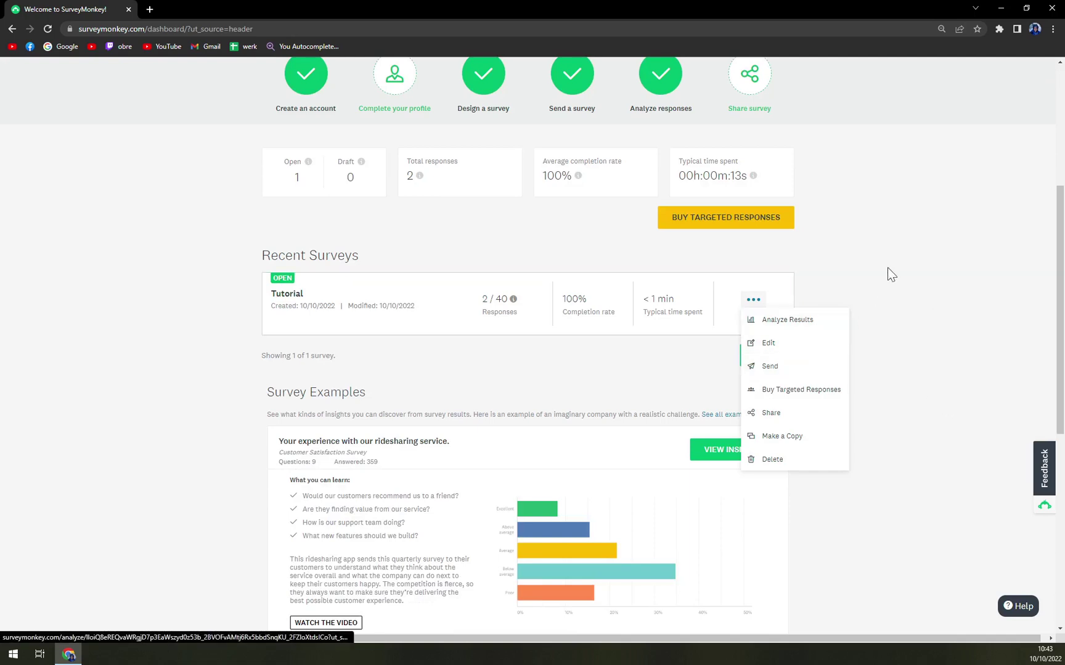
pyautogui.click(221, 344)
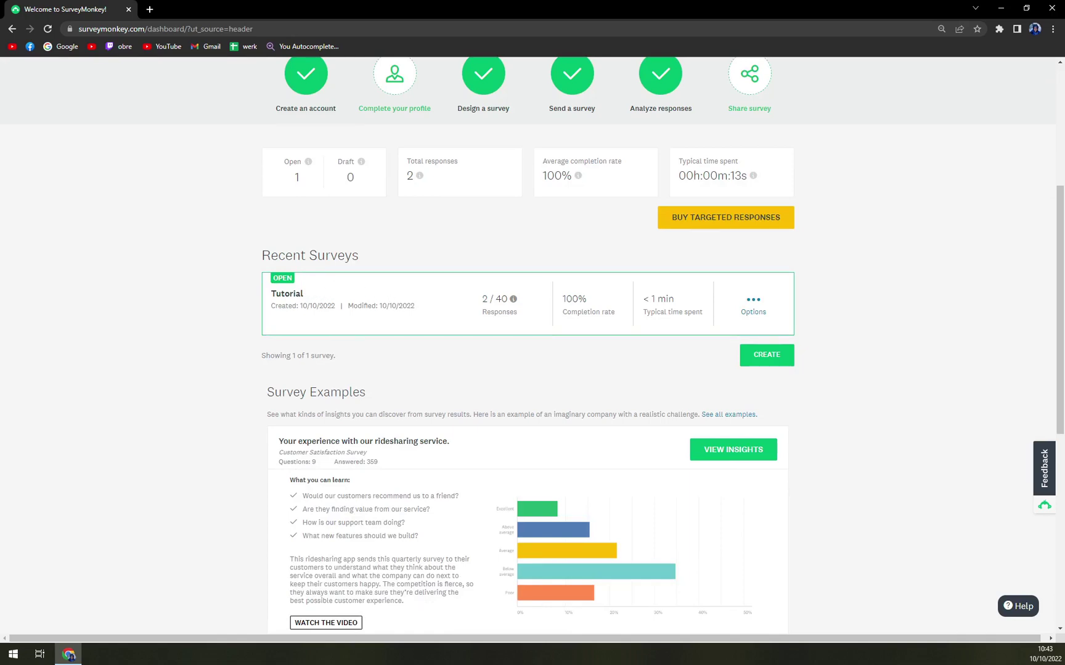
pyautogui.scroll(3, 353, 286)
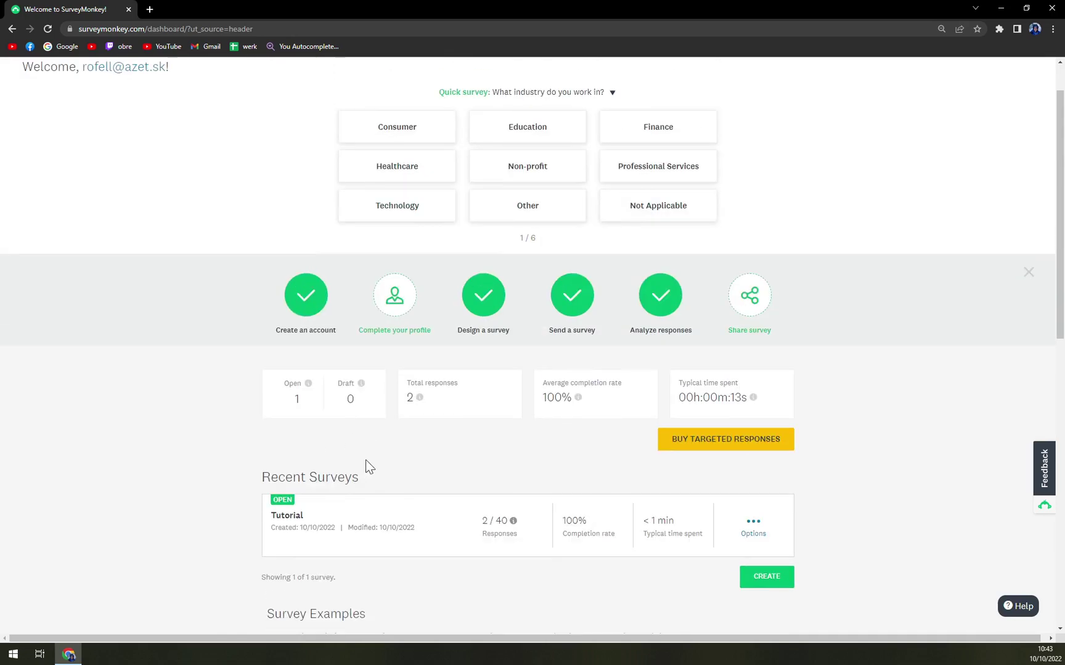
pyautogui.scroll(1, 295, 493)
pyautogui.click(127, 81)
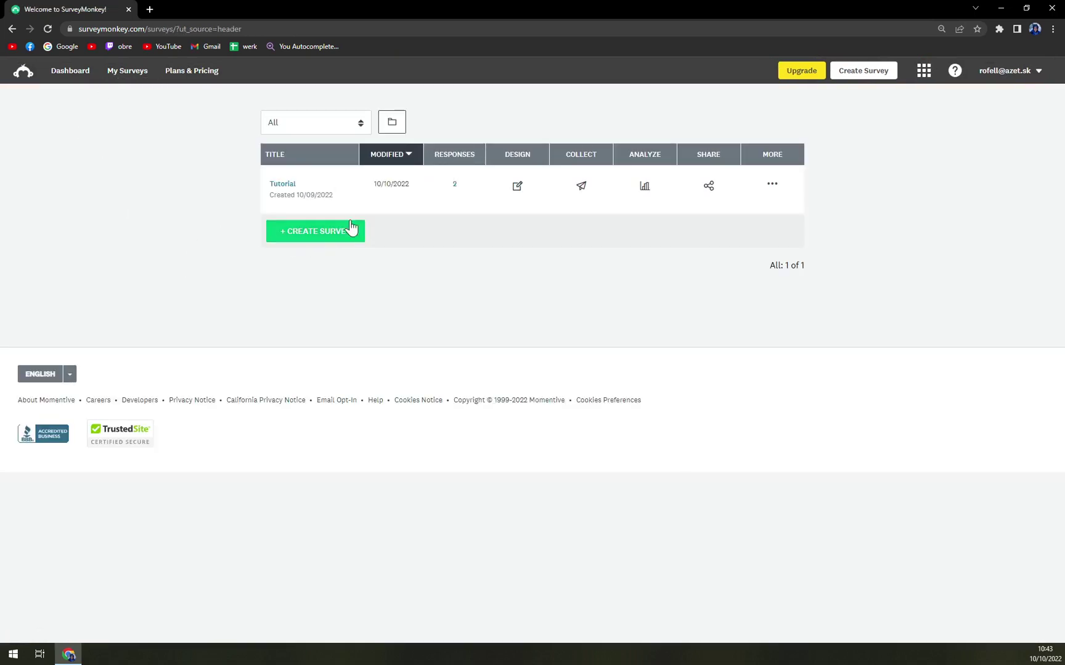
pyautogui.click(646, 187)
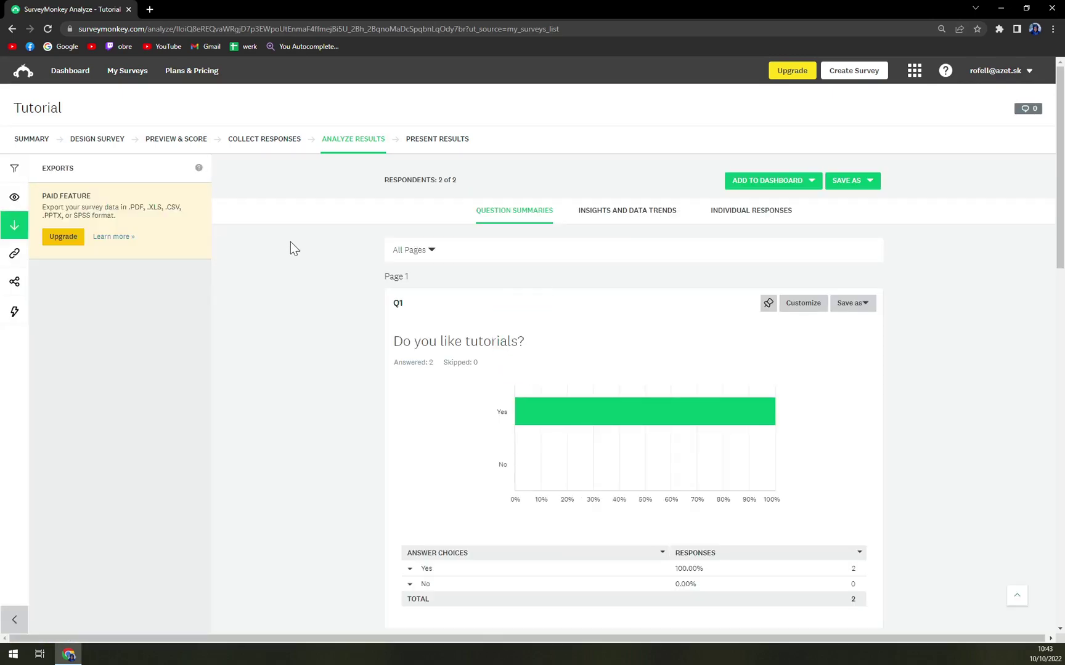
pyautogui.click(15, 199)
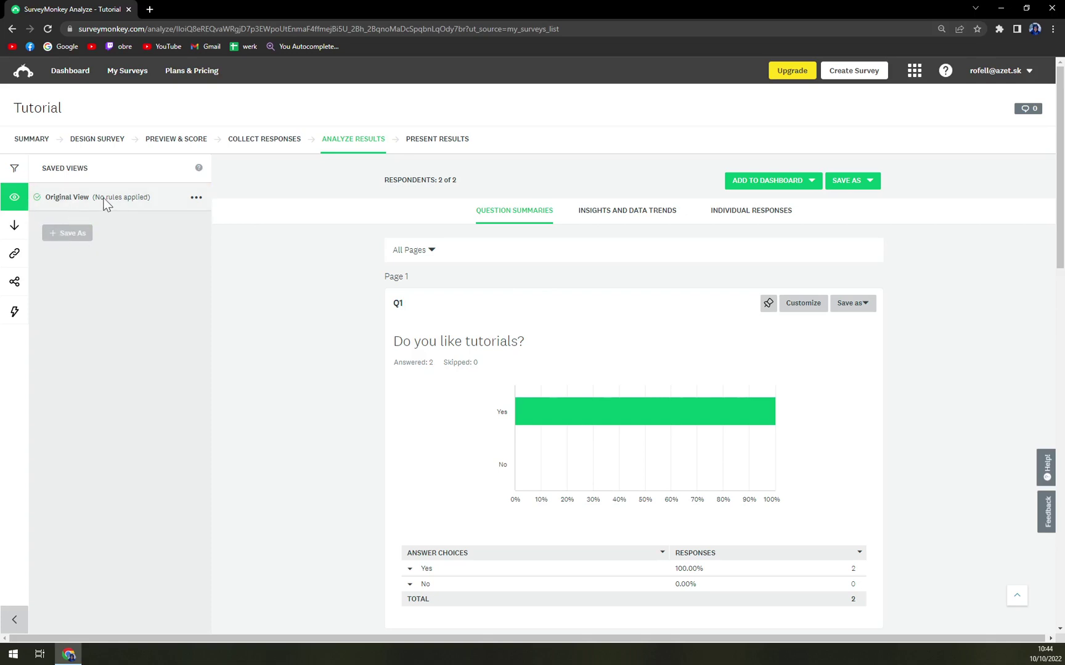
pyautogui.click(196, 198)
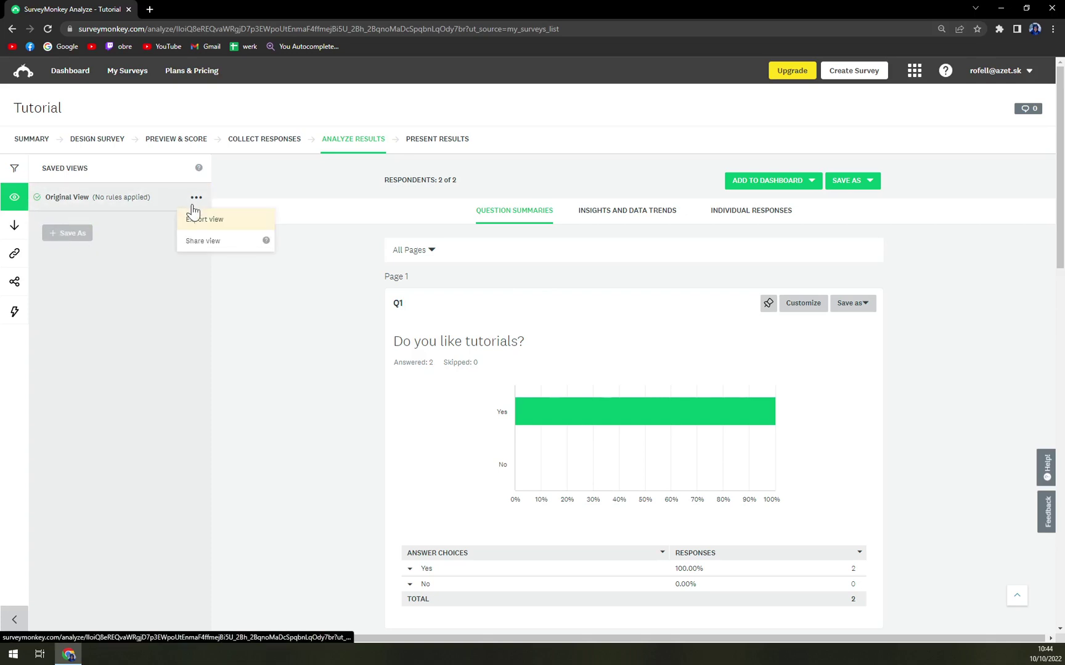
pyautogui.click(232, 276)
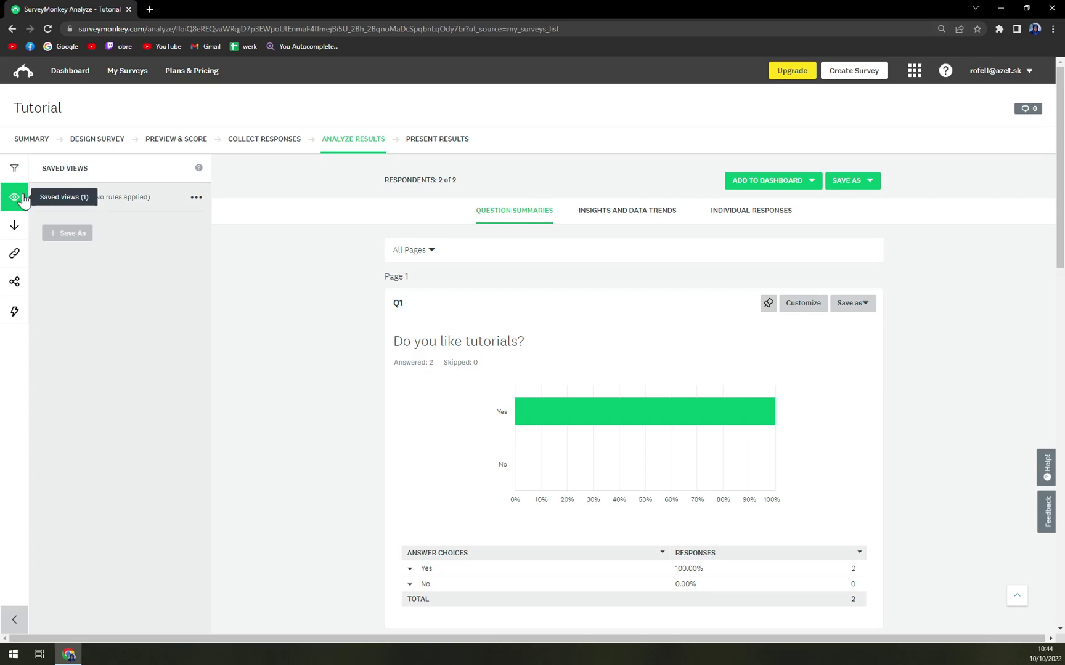
pyautogui.click(14, 171)
pyautogui.click(15, 197)
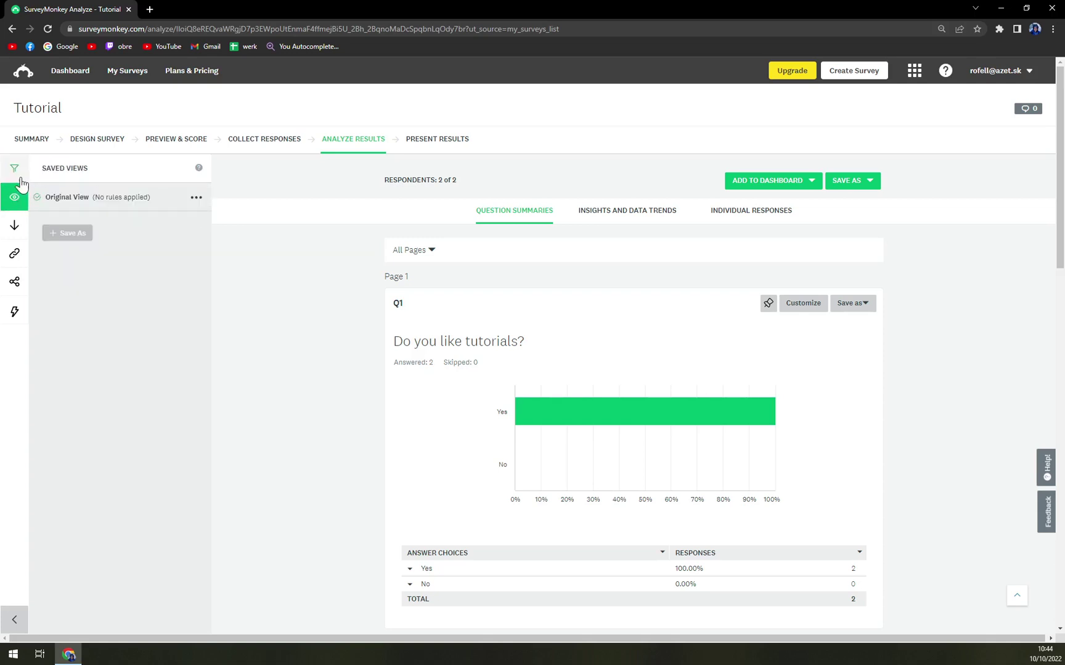
pyautogui.click(18, 226)
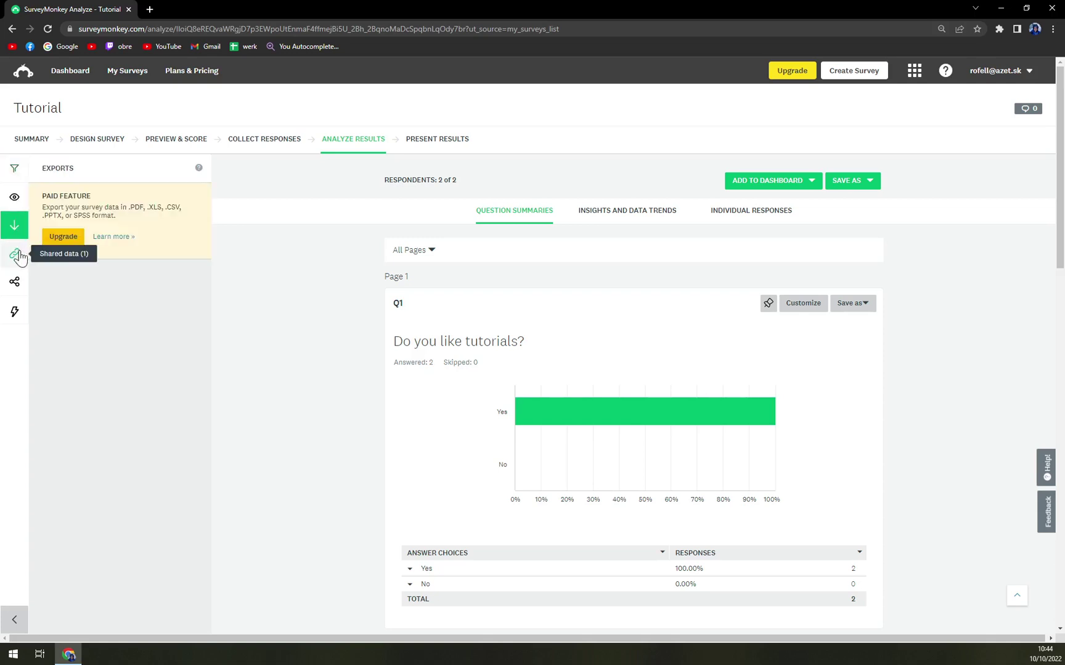
pyautogui.click(15, 197)
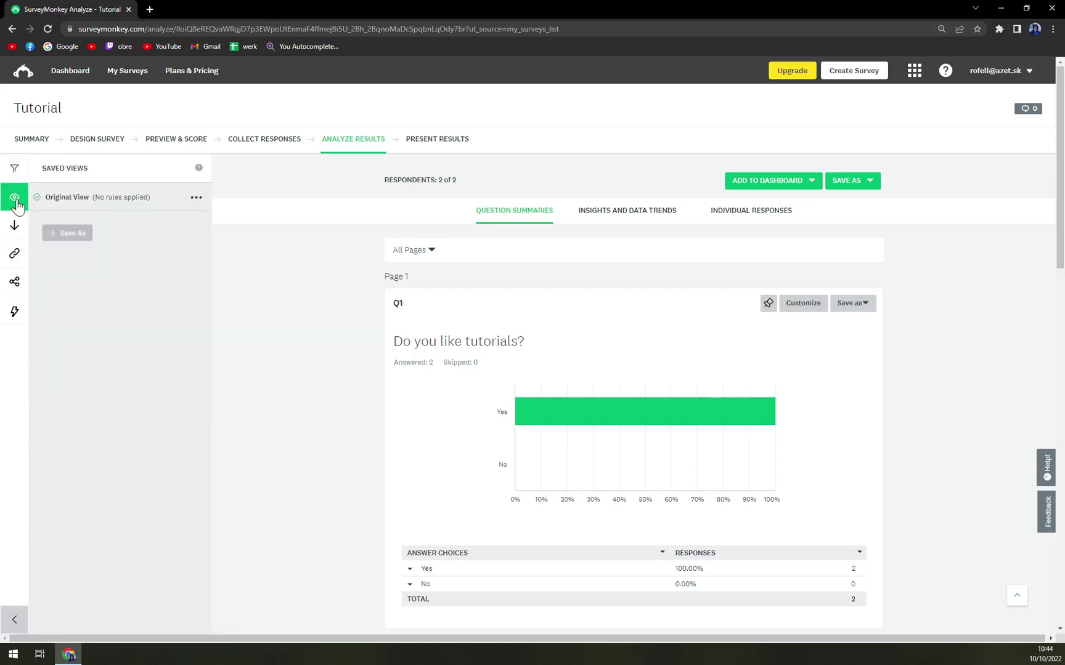
pyautogui.click(23, 233)
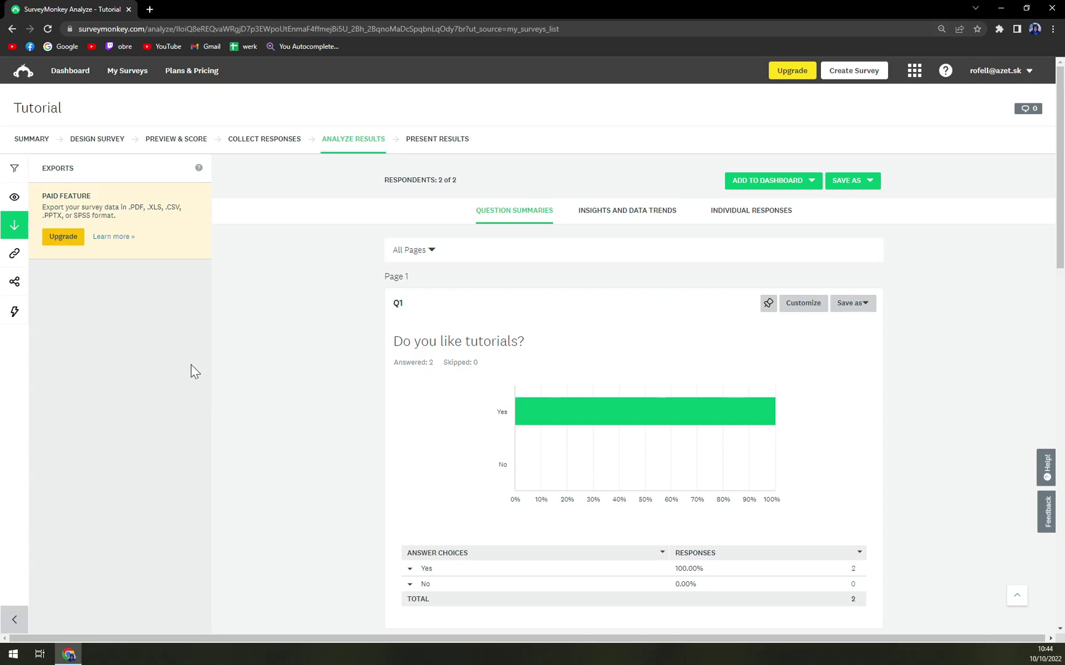
pyautogui.click(61, 252)
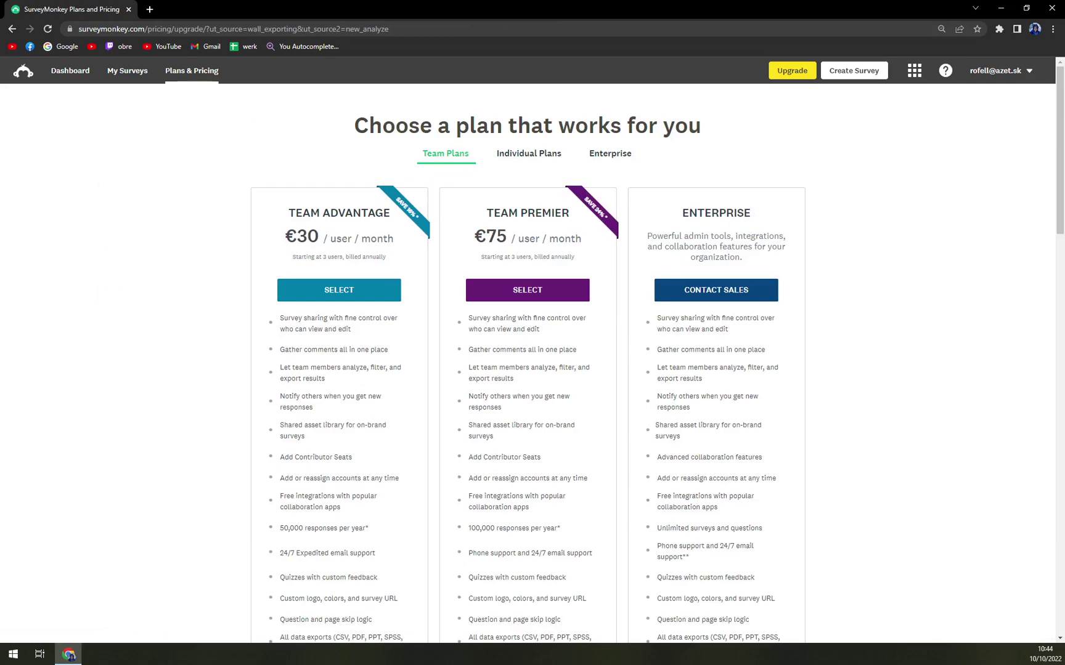
pyautogui.click(11, 29)
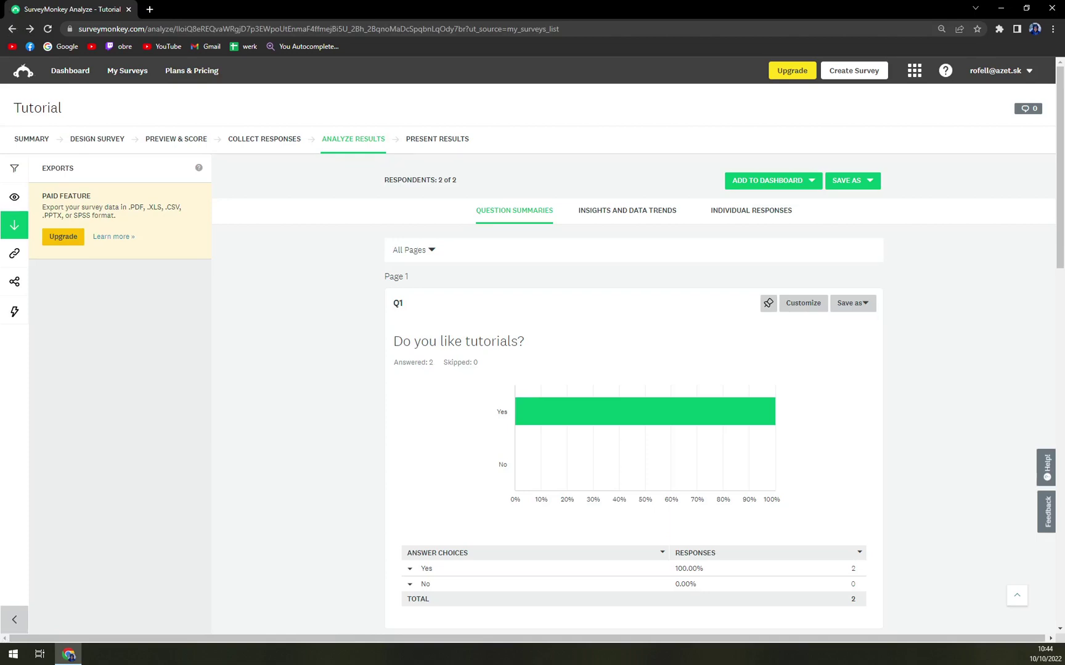
pyautogui.scroll(-3, 532, 327)
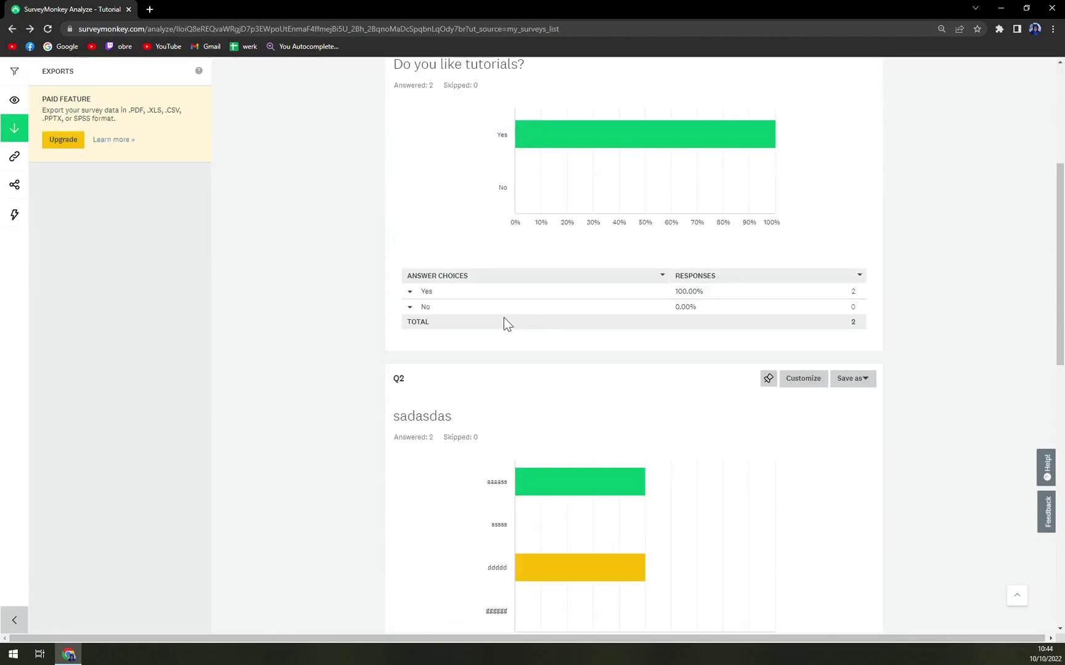
pyautogui.scroll(-1, 495, 298)
pyautogui.scroll(5, 299, 347)
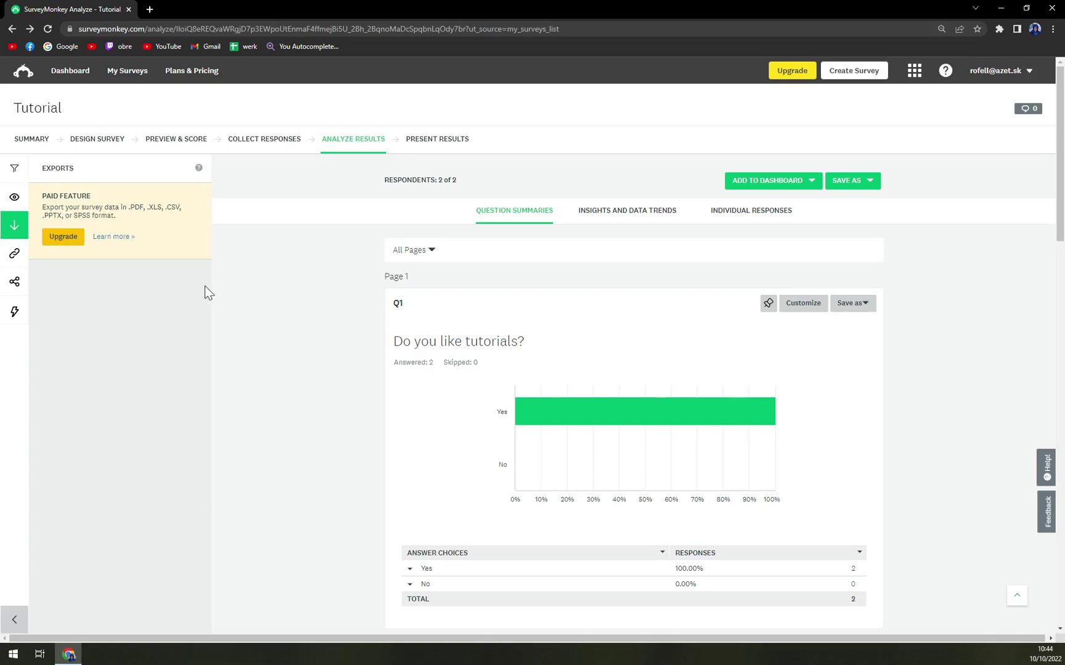
# Open the Tutorial survey in design view
pyautogui.click(101, 142)
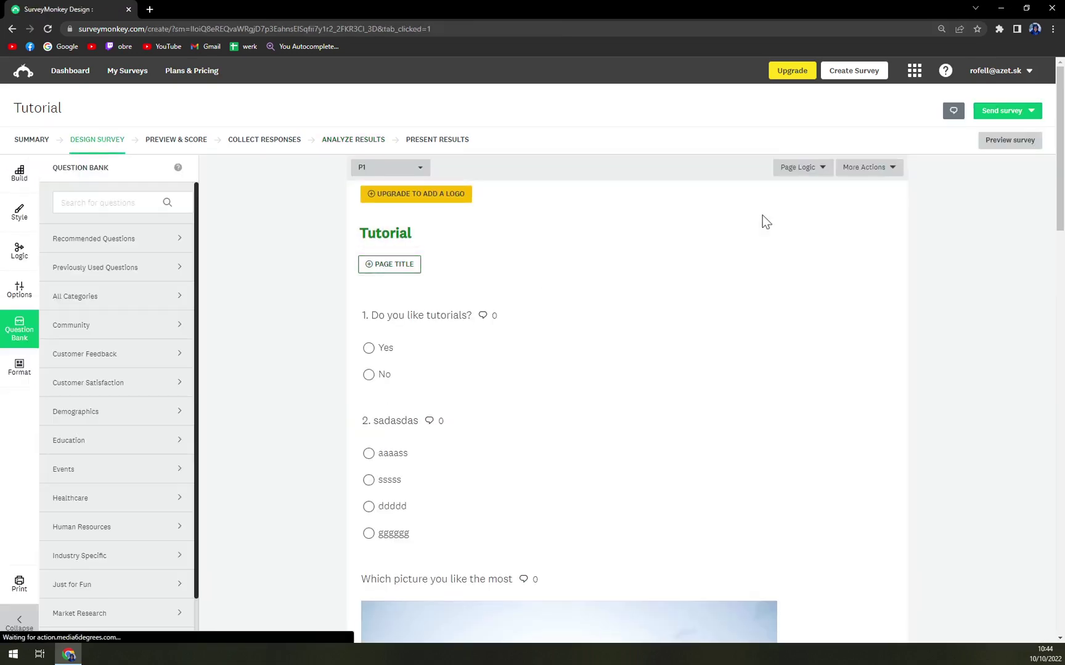
pyautogui.scroll(-3, 874, 243)
pyautogui.scroll(-8, 874, 440)
pyautogui.scroll(-5, 887, 466)
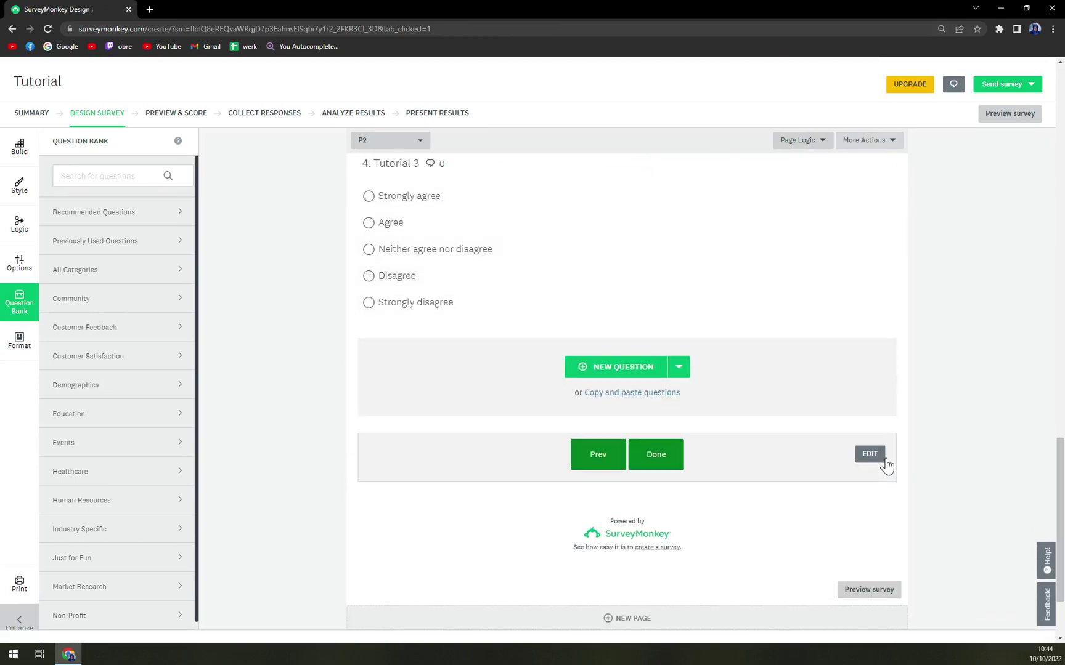
pyautogui.scroll(-3, 887, 466)
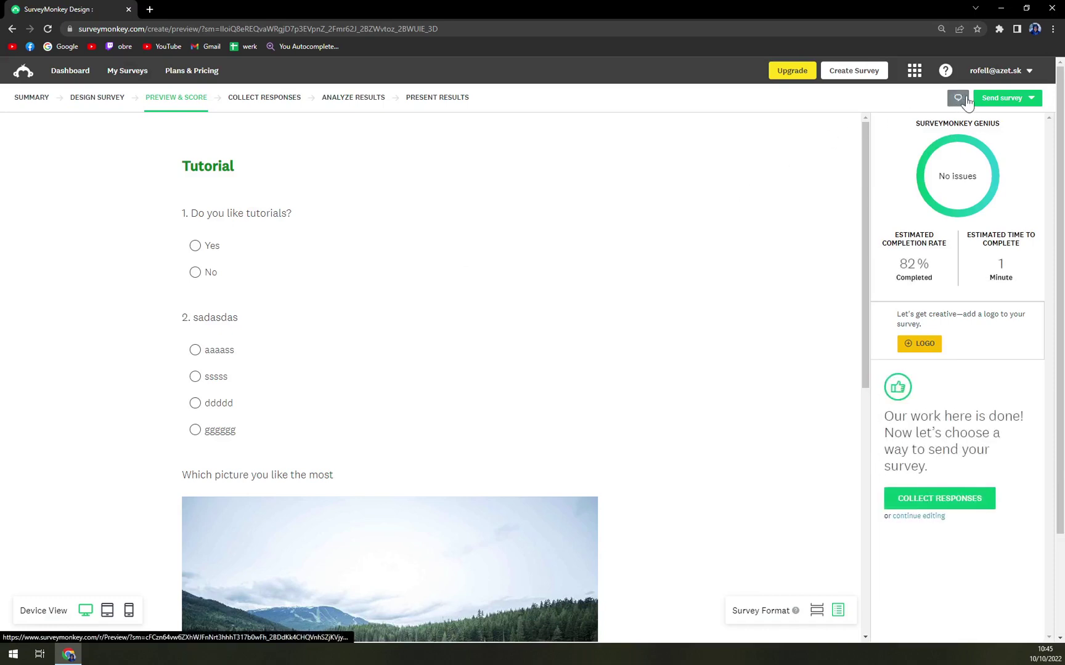
pyautogui.click(999, 97)
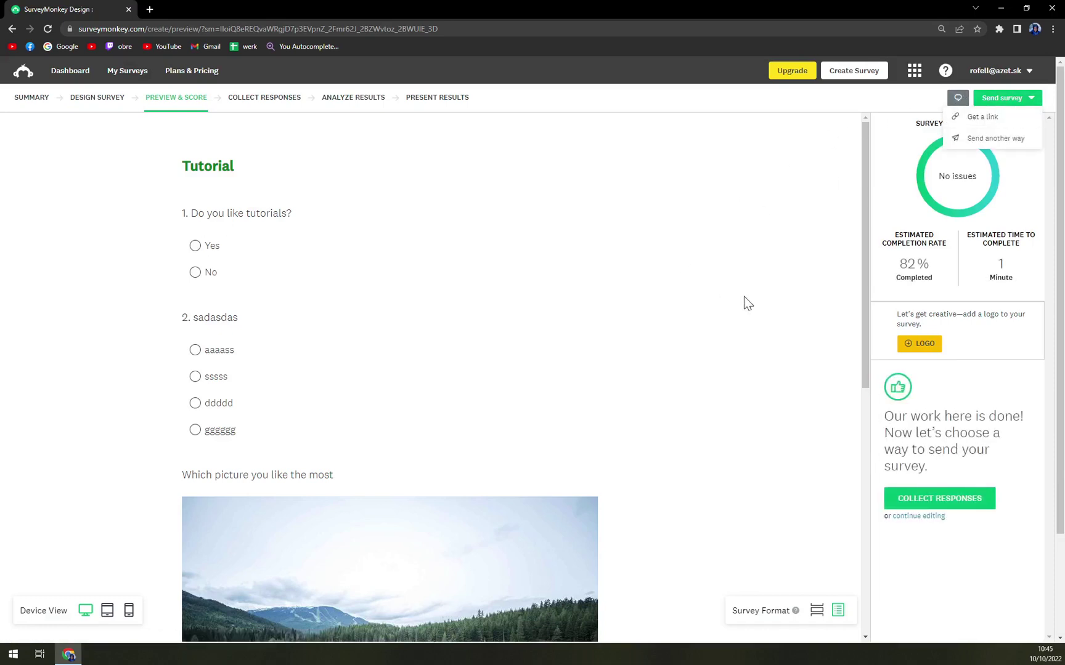
pyautogui.scroll(-10, 779, 298)
pyautogui.scroll(10, 778, 298)
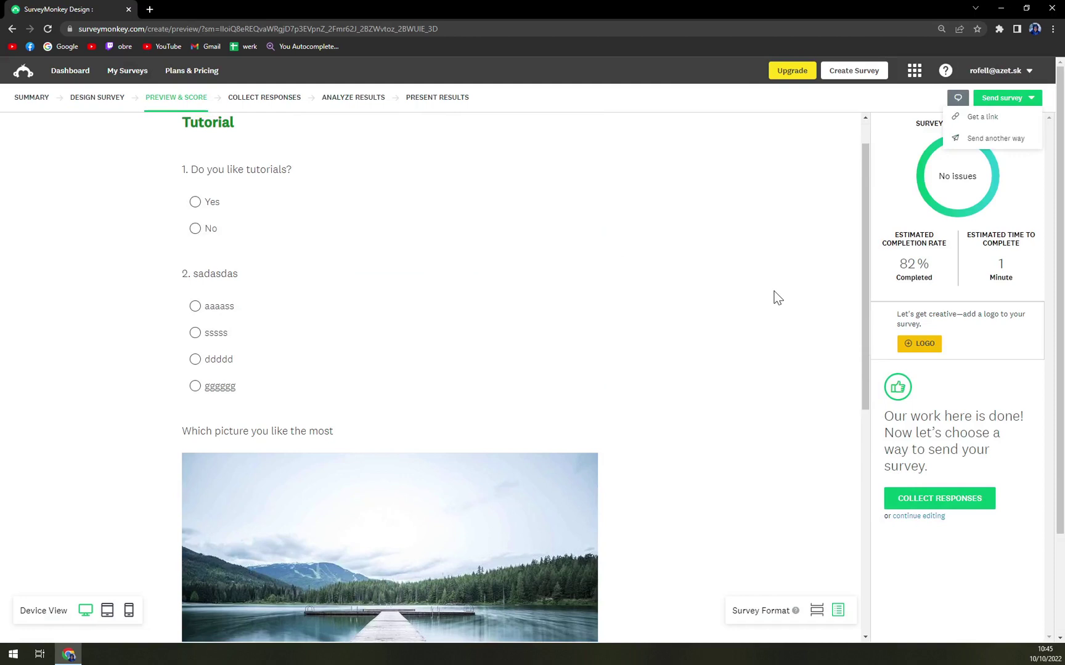
pyautogui.scroll(1, 774, 298)
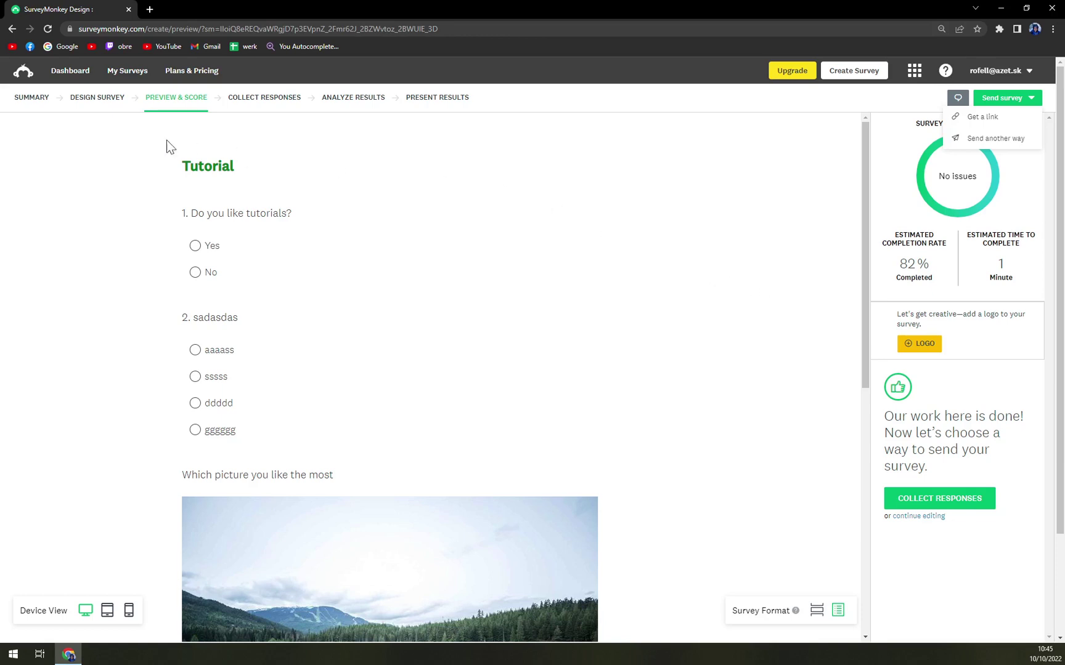
# Leave the Tutorial survey preview through the My Surveys header link
pyautogui.click(114, 76)
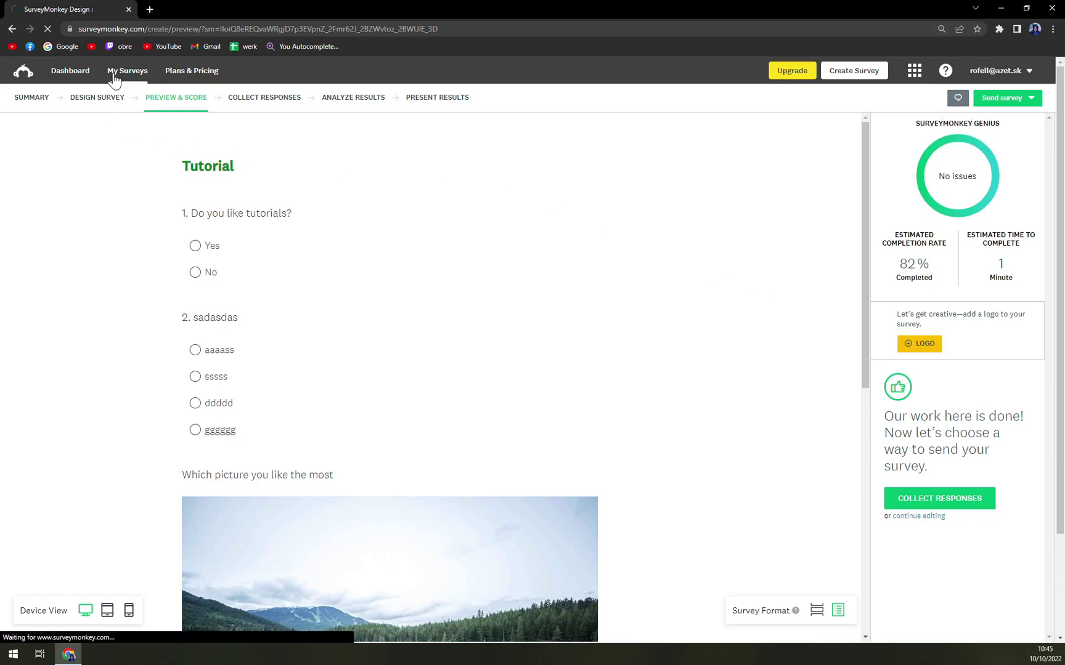